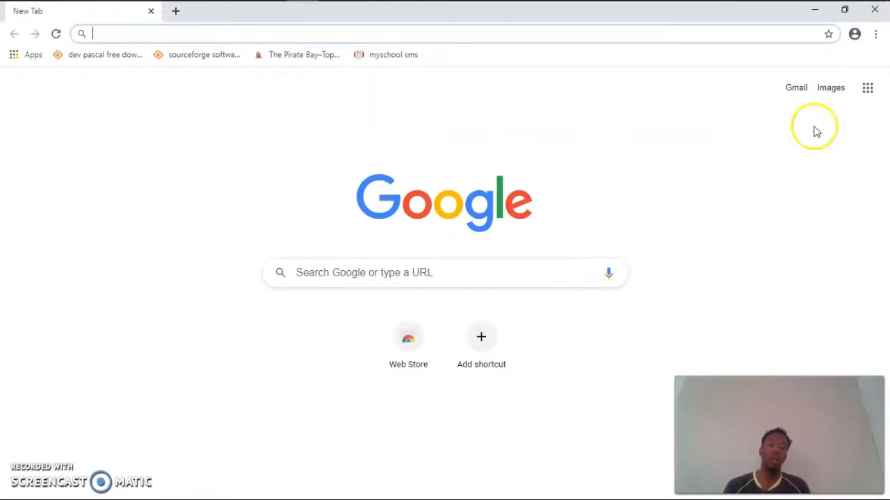
Step: Look through the list of Google apps for Classroom
left_click(866, 94)
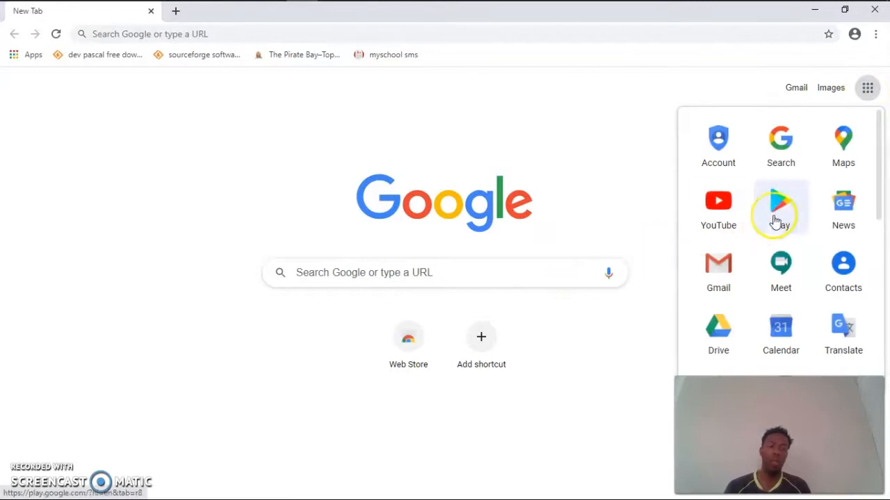
scroll(784, 214, "down", 5)
scroll(800, 219, "up", 5)
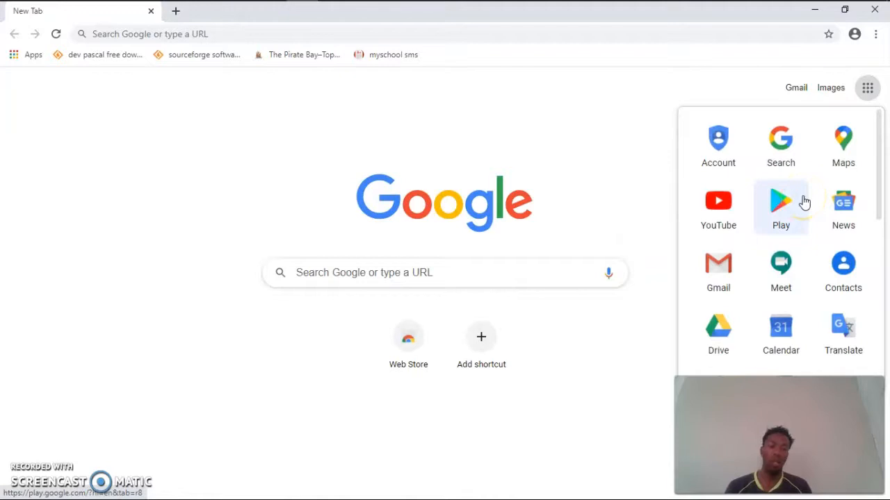
scroll(761, 174, "down", 5)
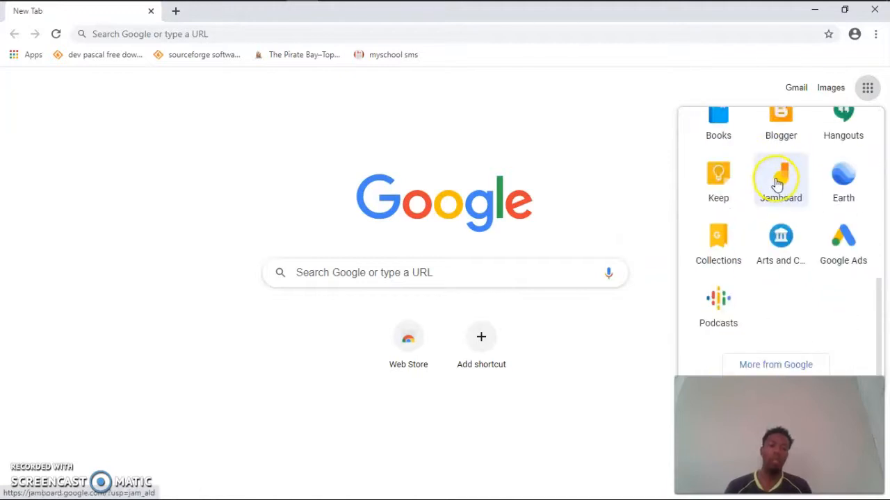
left_click(598, 154)
left_click(623, 150)
Step: Search Google for "classroom" and go to Google Classroom's sign-in page by way of its product page
left_click(452, 271)
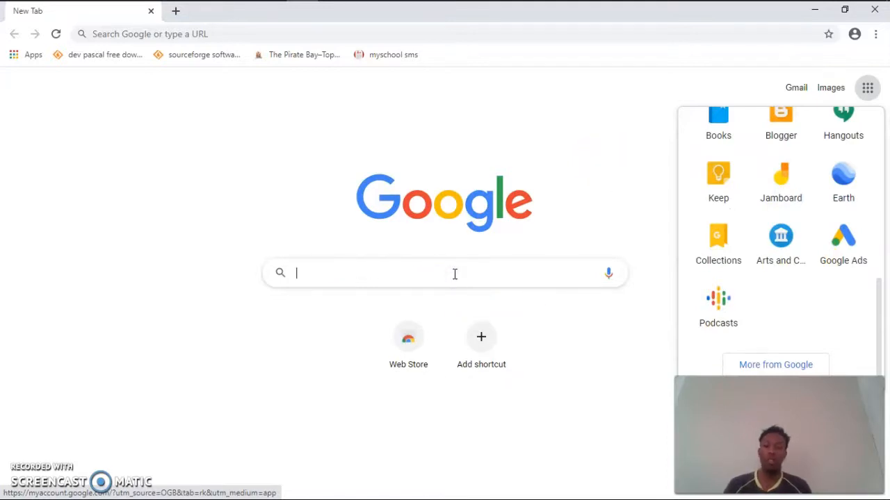
type("clas")
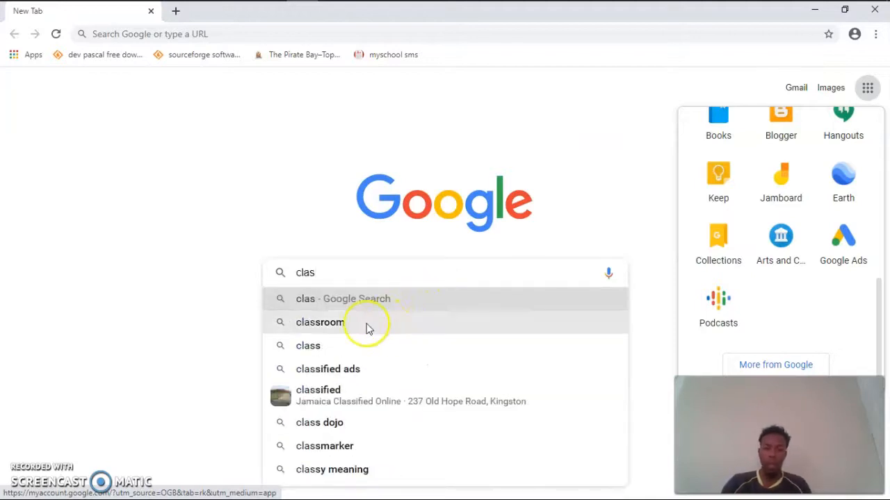
left_click(363, 323)
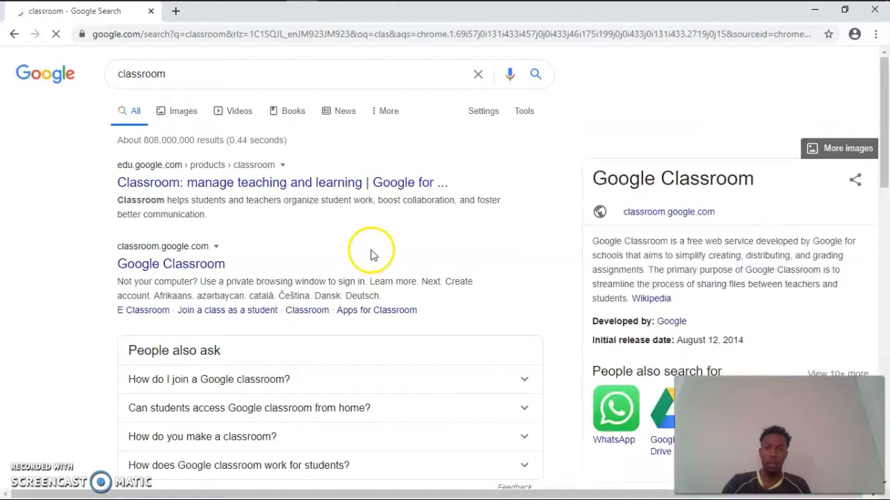
left_click(182, 271)
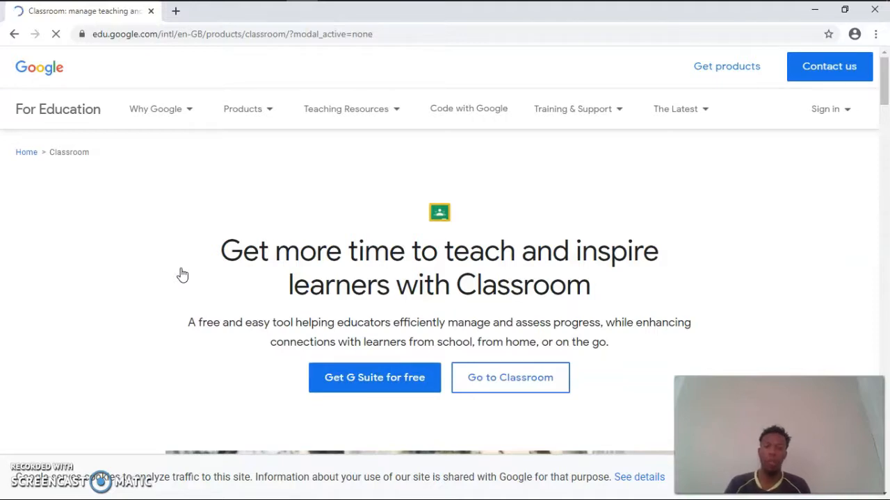
left_click(530, 384)
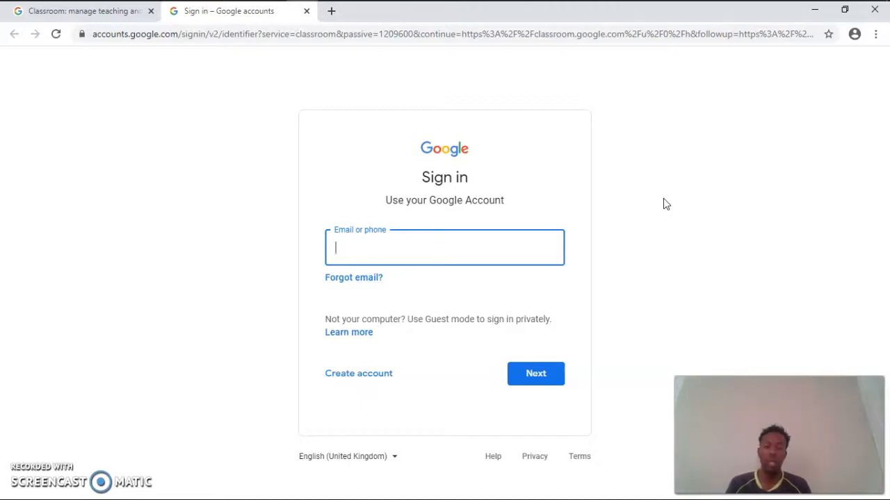
Step: Enter the Google account's email on the sign-in page and continue to the password stage
left_click(629, 230)
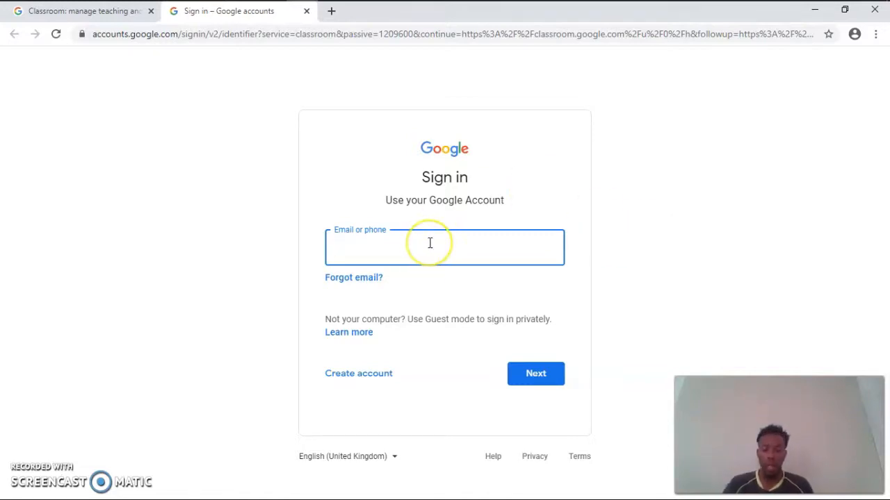
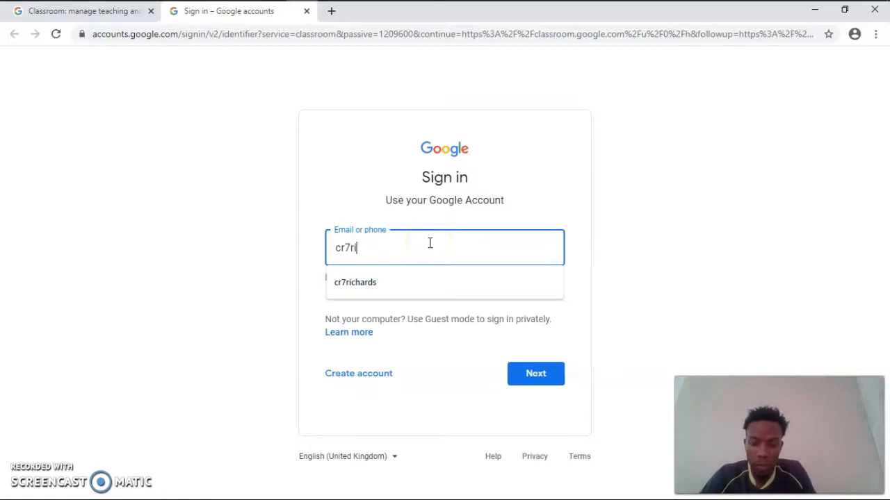
key("Down")
key("Return")
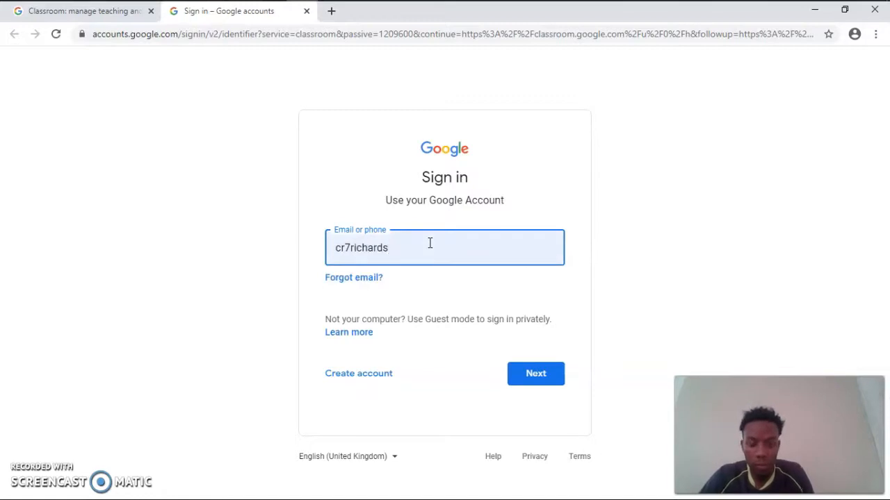
key("Return")
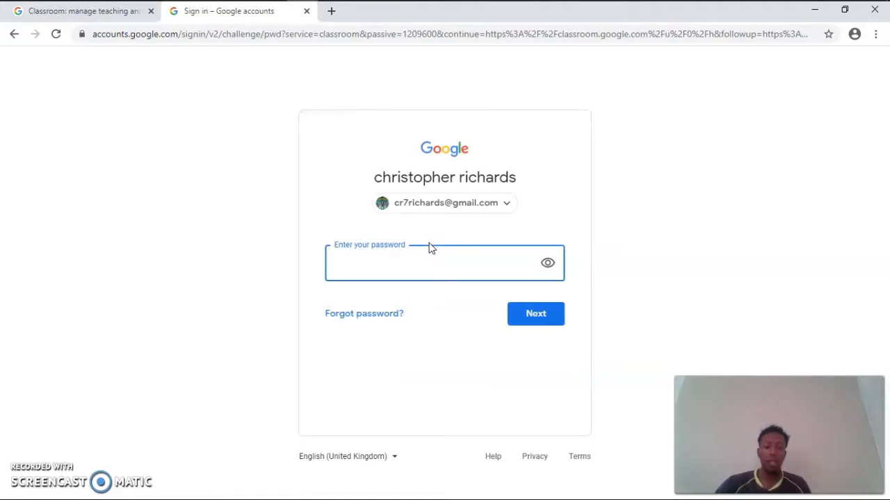
Step: Enter the account password to sign in to Classroom, and dismiss the offer to save it
type("*********")
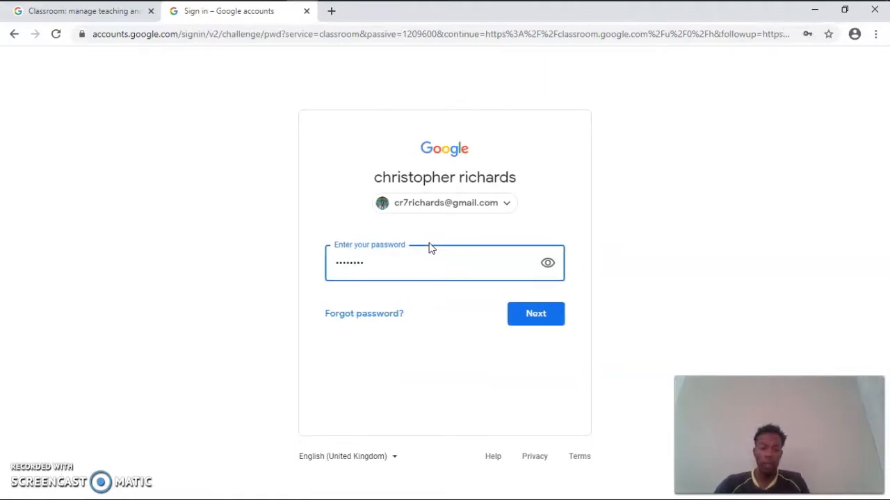
key("Return")
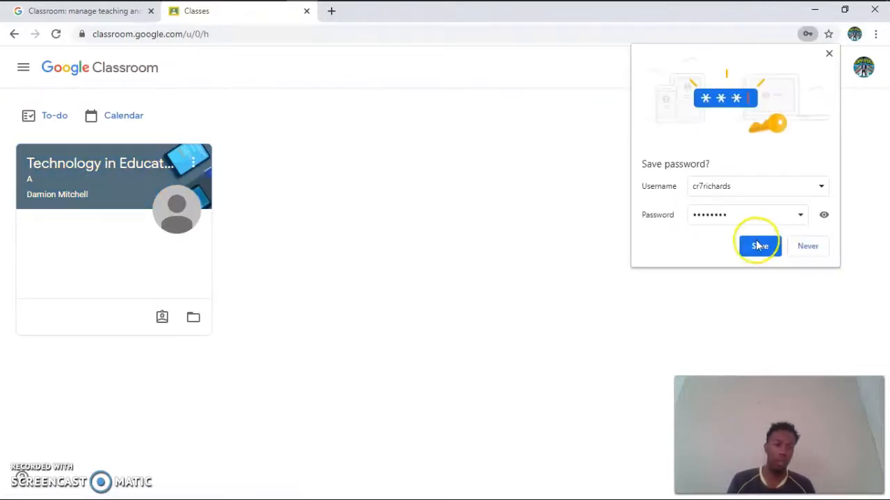
left_click(830, 54)
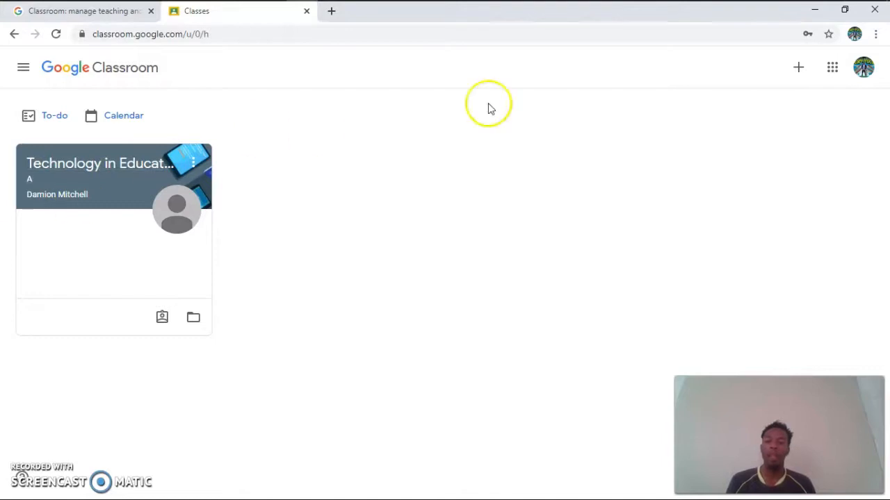
Step: Start creating a new class and accept the notice about not using Classroom at a school with students
left_click(798, 69)
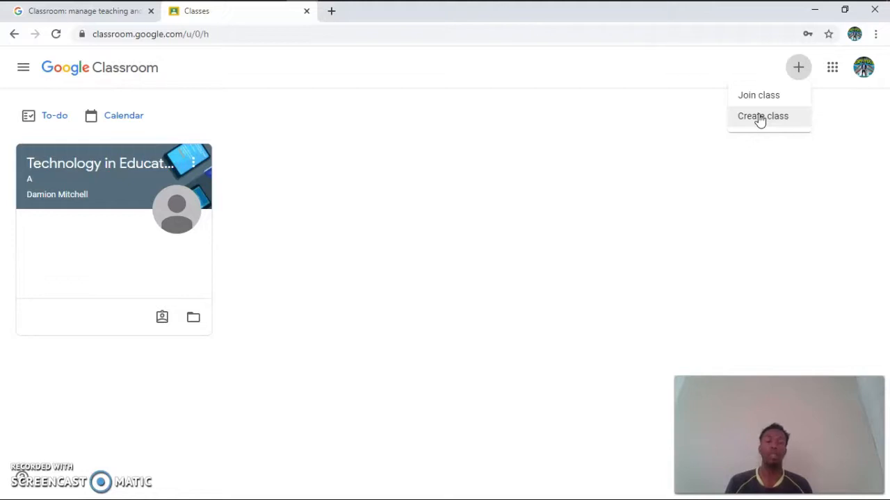
left_click(749, 96)
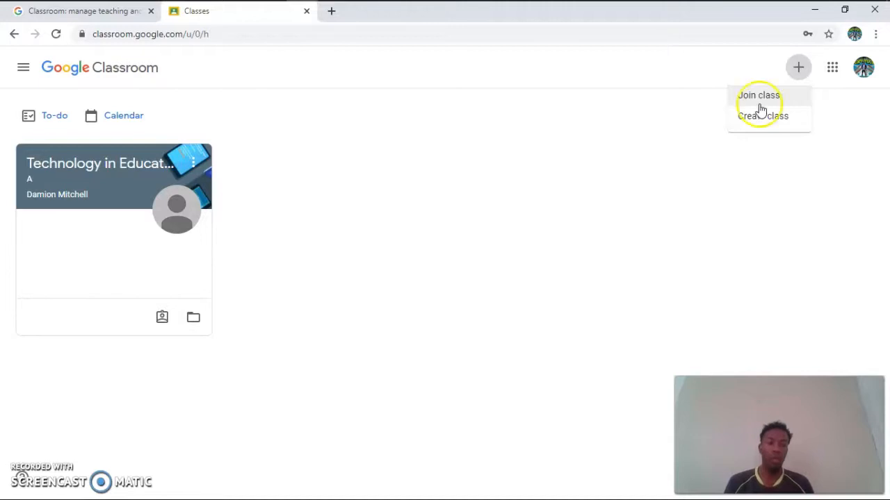
left_click(763, 118)
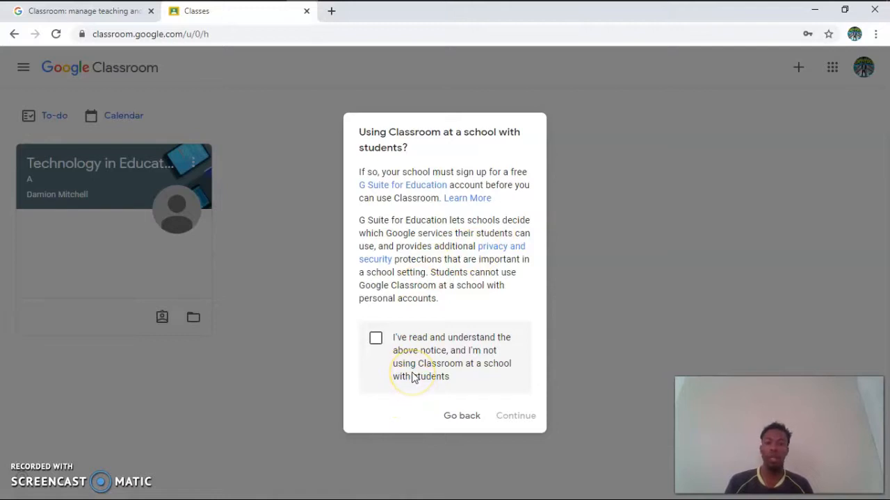
left_click(379, 341)
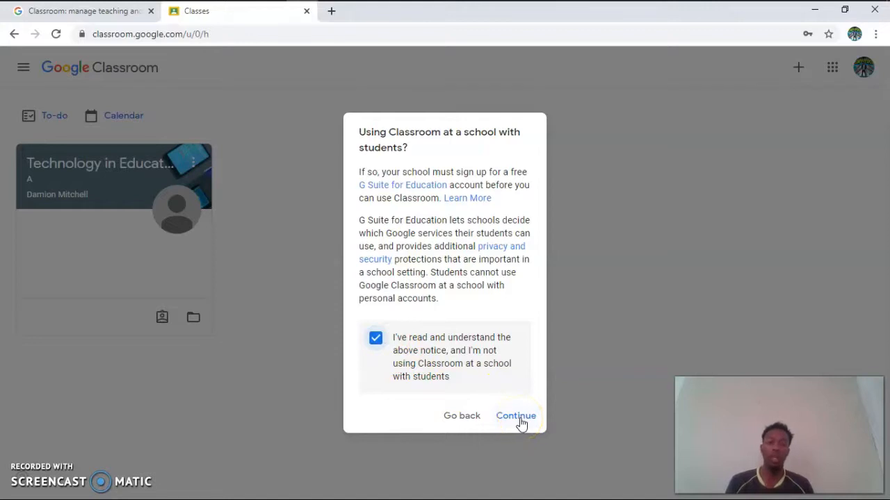
left_click(519, 417)
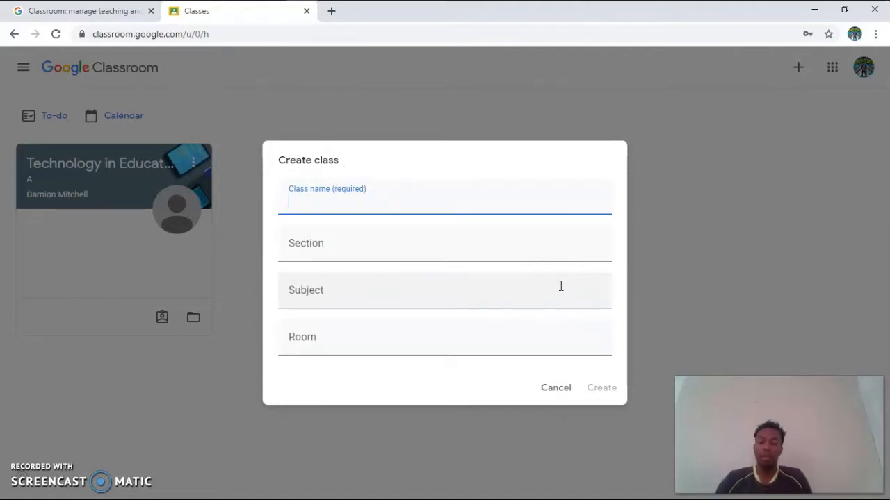
Step: Name the class "Information Technology ...", create it with the other details blank, and dismiss the tip on inviting students
type("In")
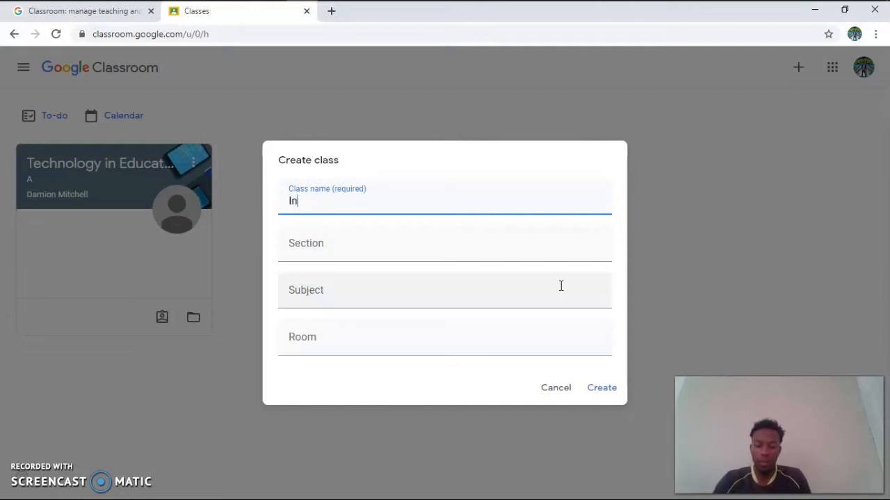
type("formation ")
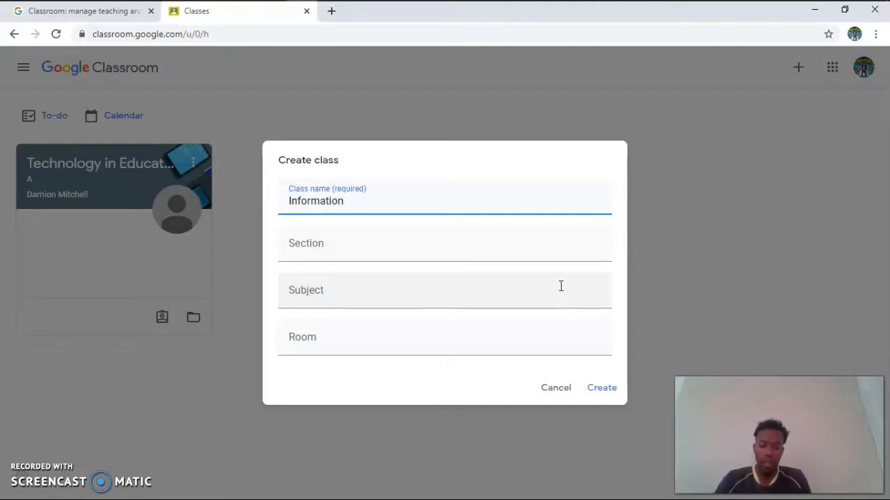
type("Tech")
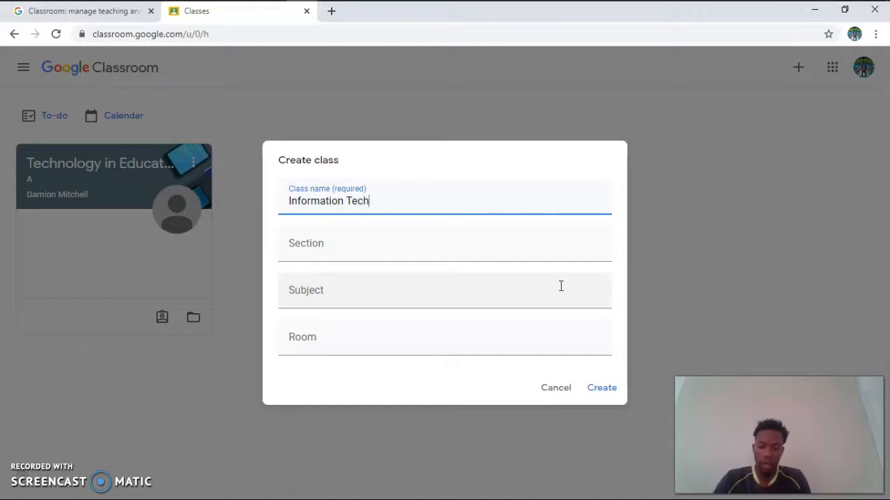
type("n")
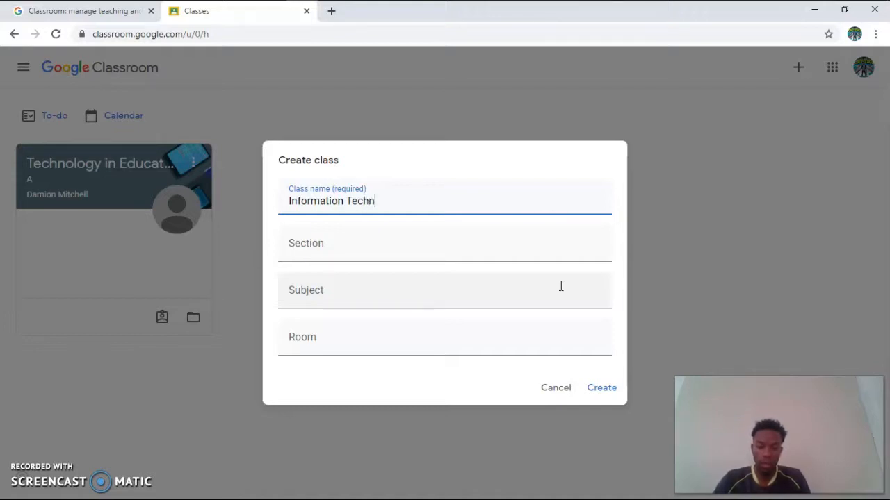
type("ology ")
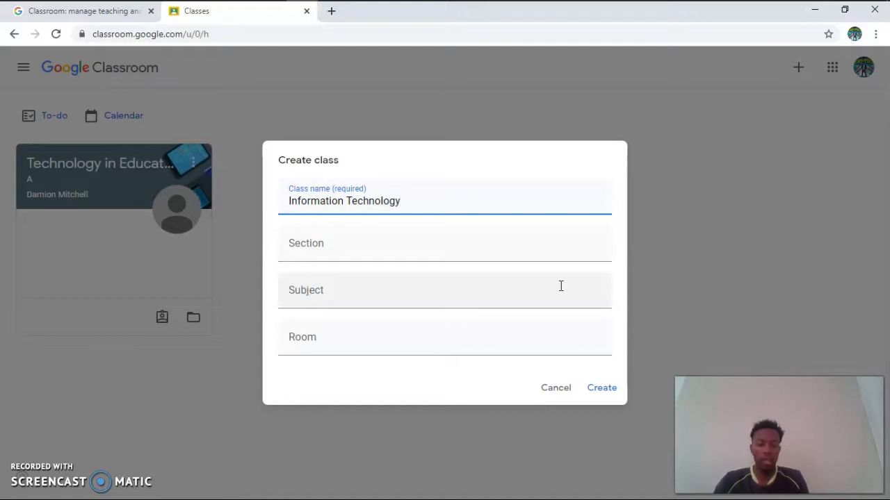
type("...")
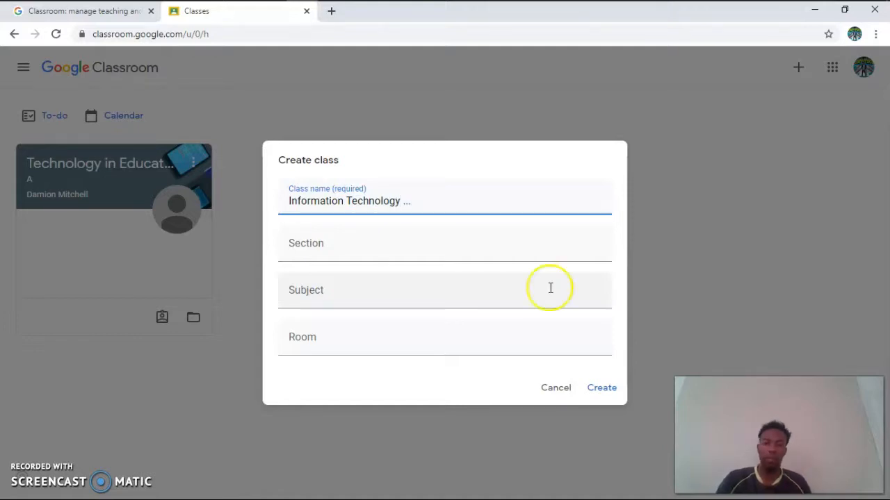
left_click(372, 251)
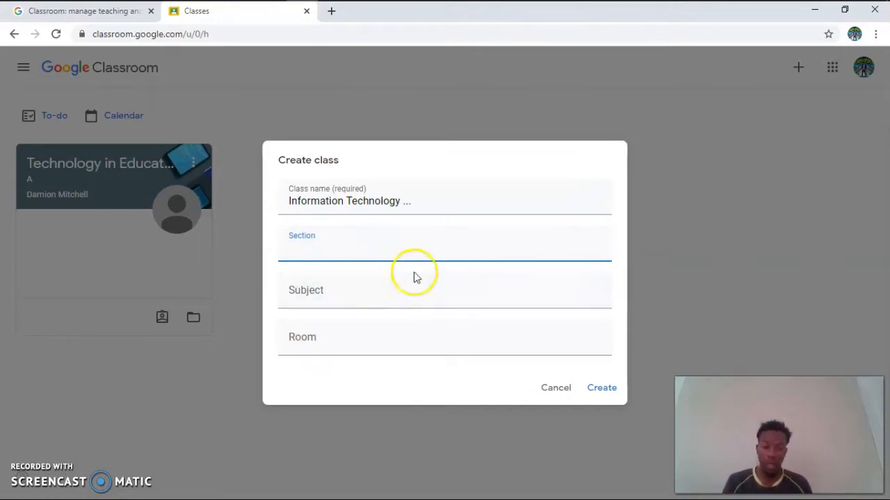
left_click(609, 394)
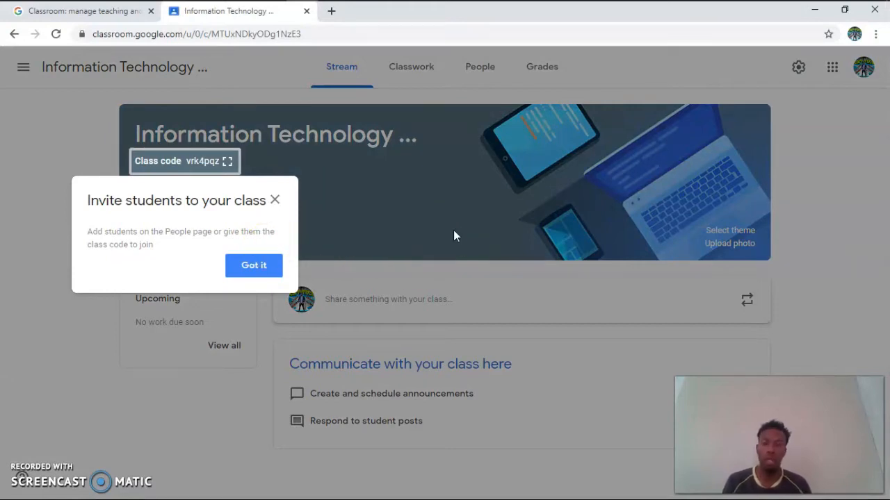
left_click(257, 270)
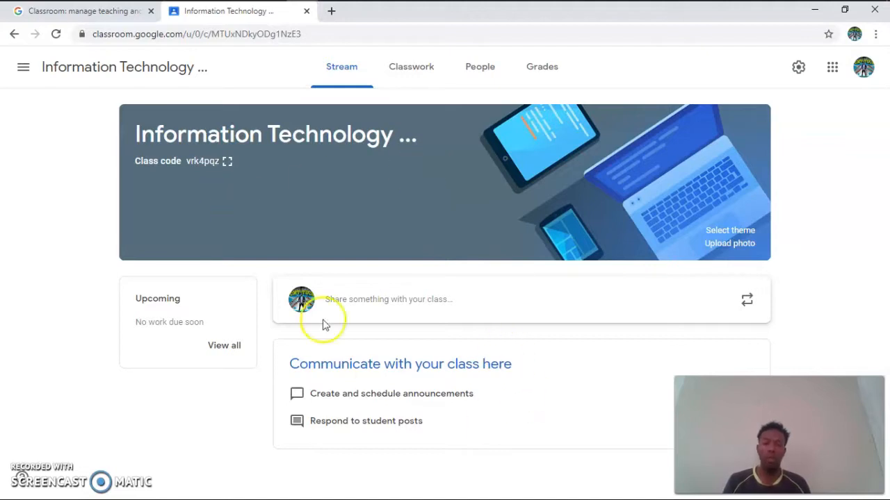
Step: Open the class's Classwork page and review the kinds of items that can be created there
left_click(409, 70)
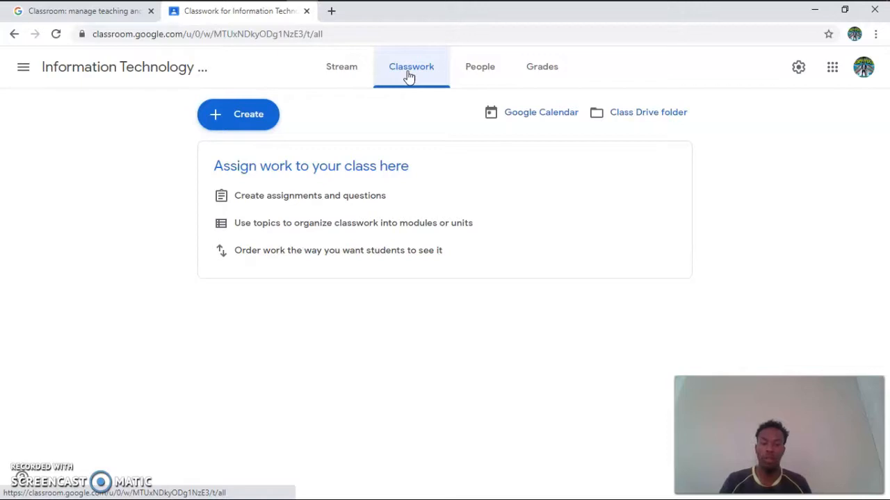
left_click(260, 114)
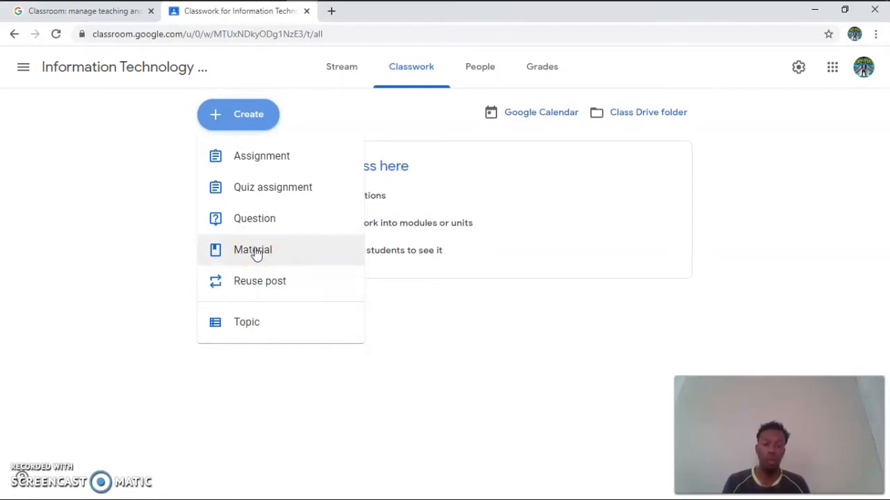
left_click(249, 217)
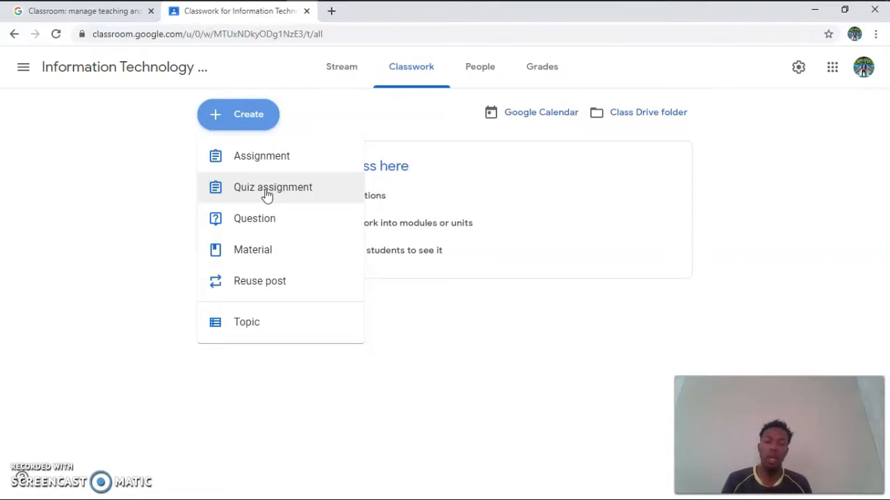
left_click(261, 161)
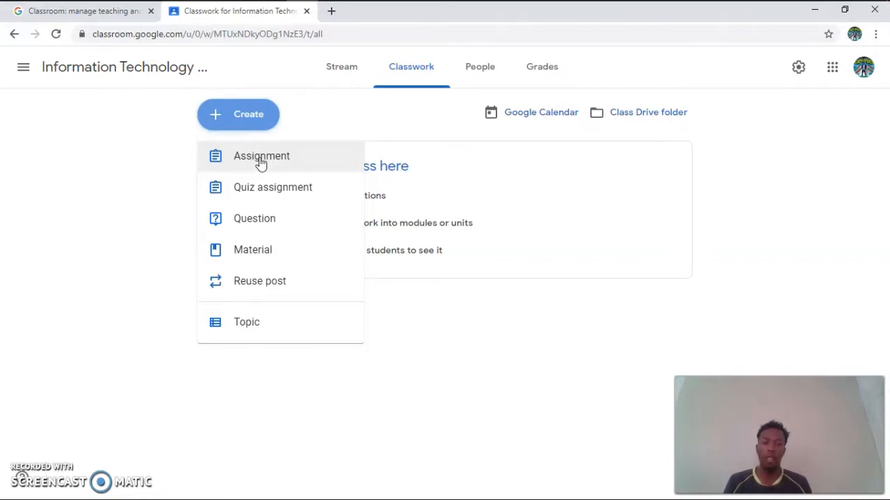
Step: Open the class's People page and view its Teachers and Students sections
left_click(487, 73)
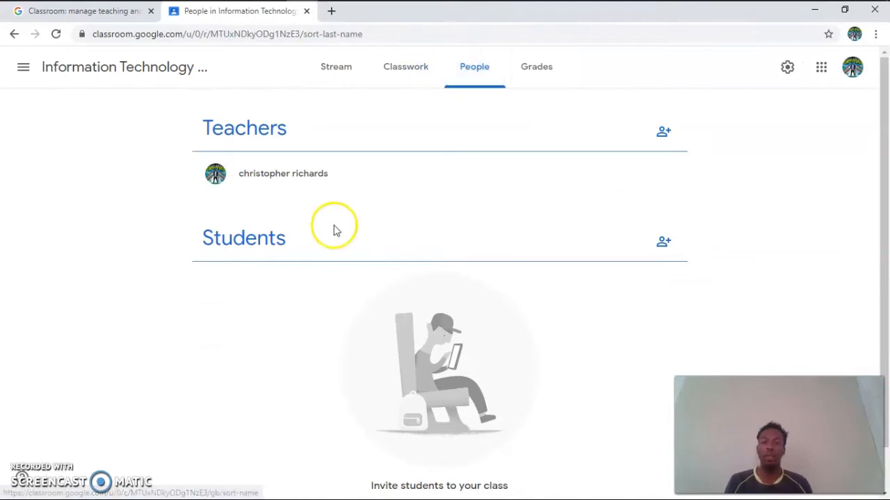
scroll(359, 288, "down", 1)
scroll(383, 292, "up", 1)
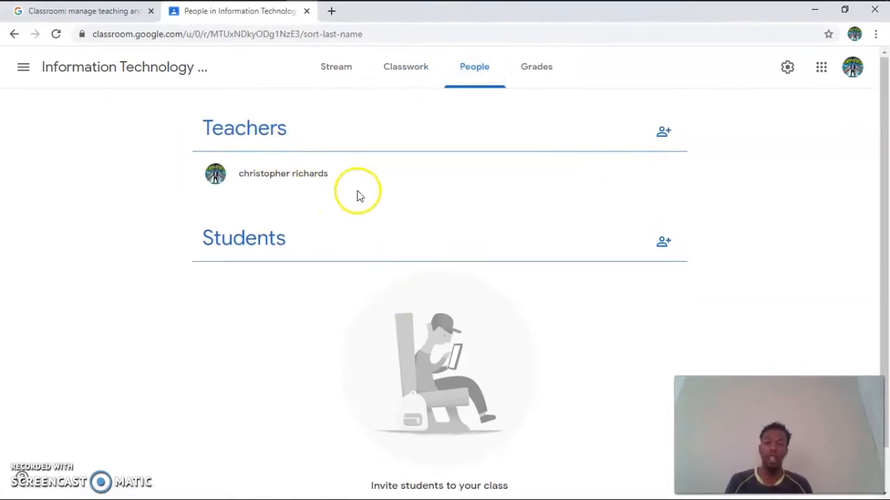
Step: Look over the Students section of the class's People page and open the Grades page
scroll(337, 198, "down", 1)
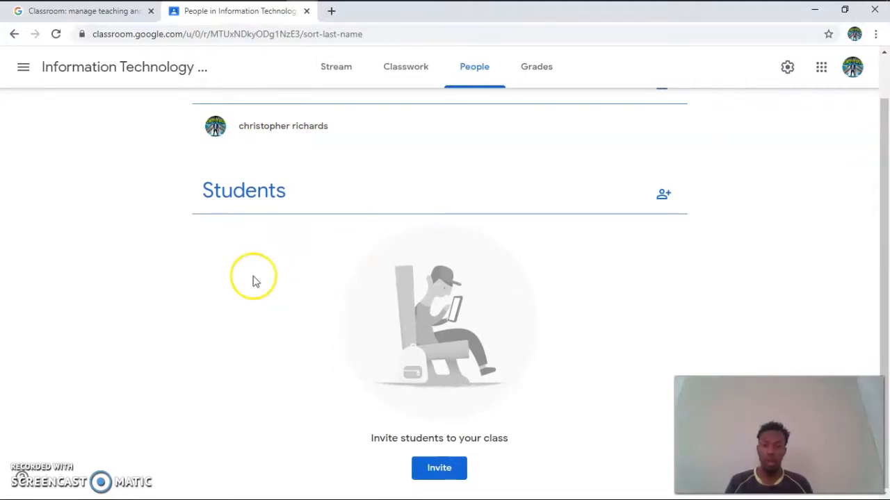
scroll(393, 320, "up", 1)
left_click(545, 76)
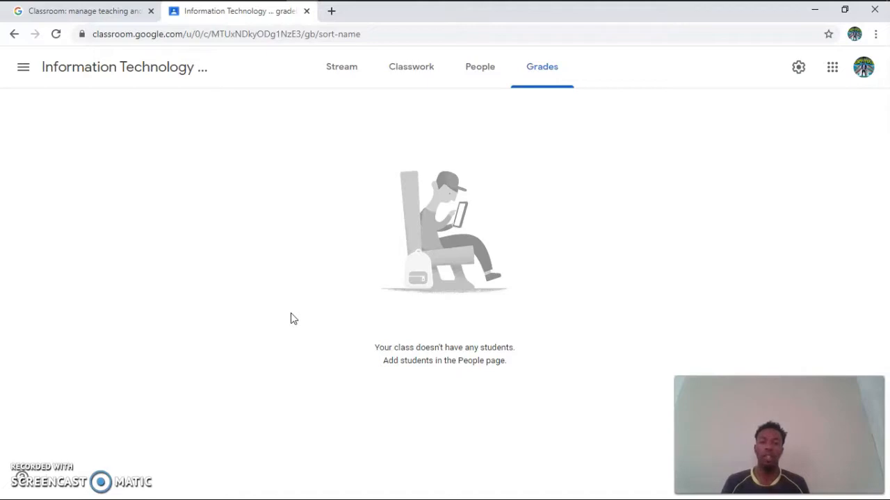
Step: Start a post on the class's Stream page, dismiss the scheduling tip, and check which students it can be shared with
left_click(341, 74)
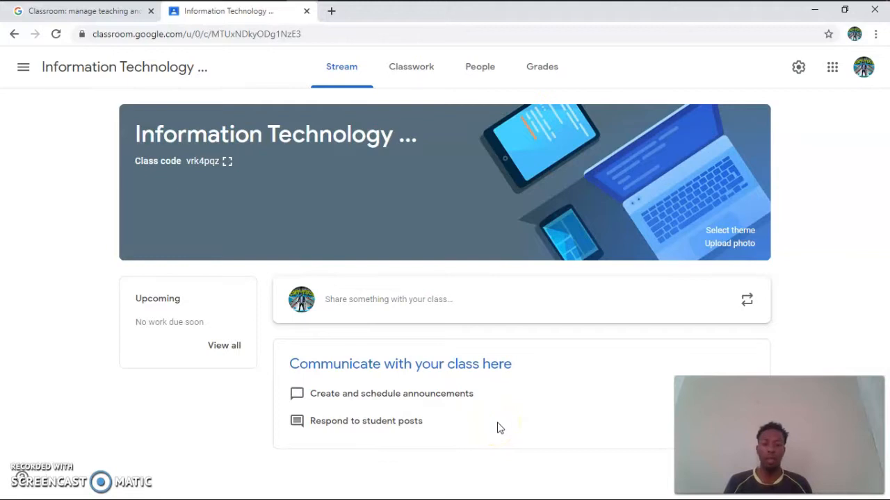
left_click(413, 306)
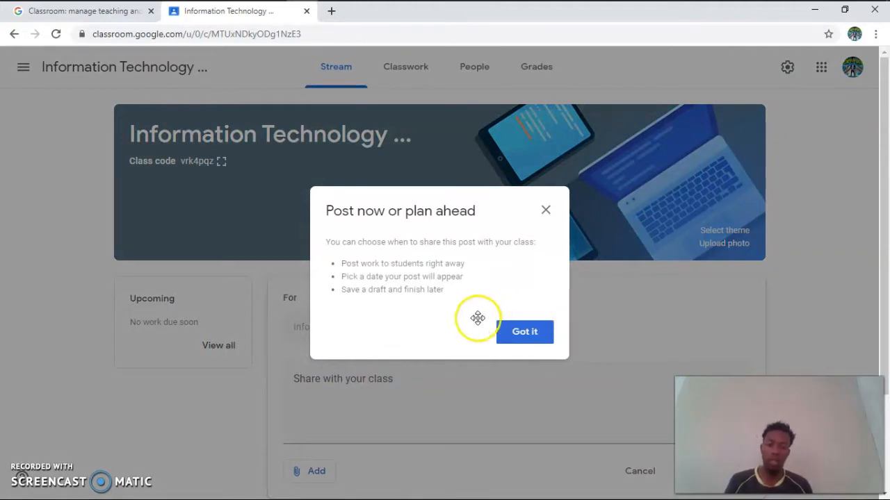
left_click(524, 332)
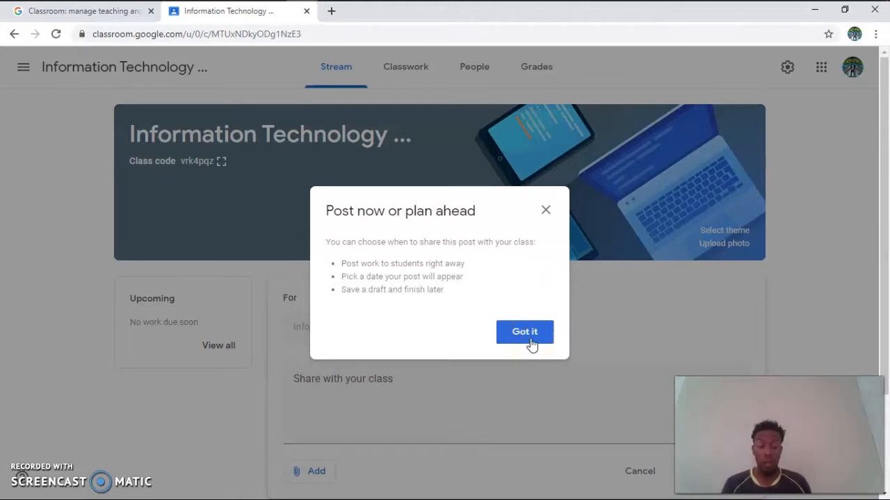
left_click(530, 338)
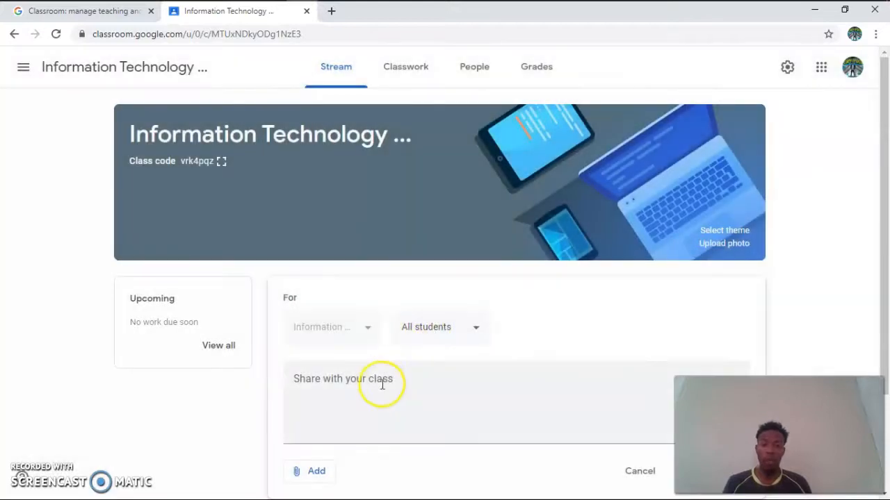
left_click(478, 327)
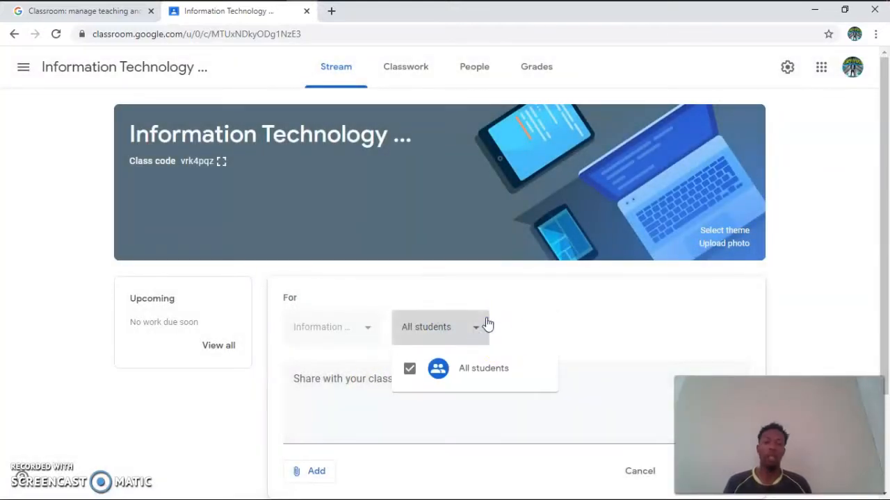
left_click(547, 334)
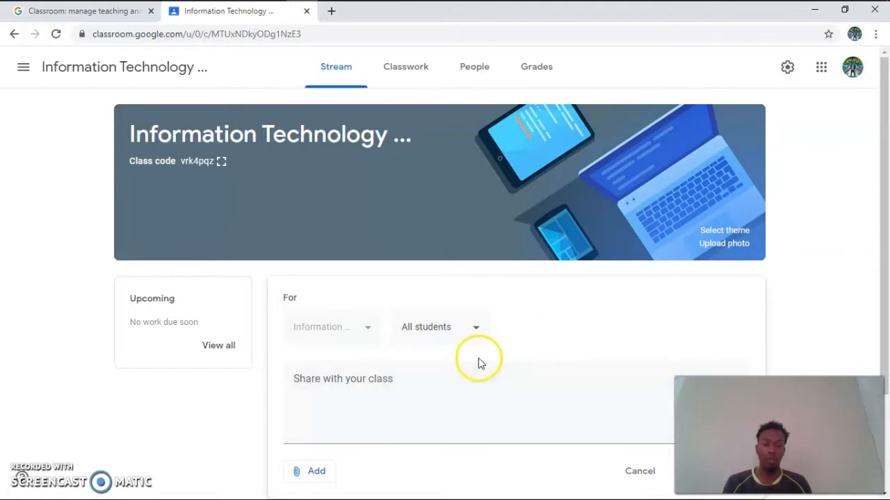
Step: Return to the Classes overview and start joining a class
left_click(23, 67)
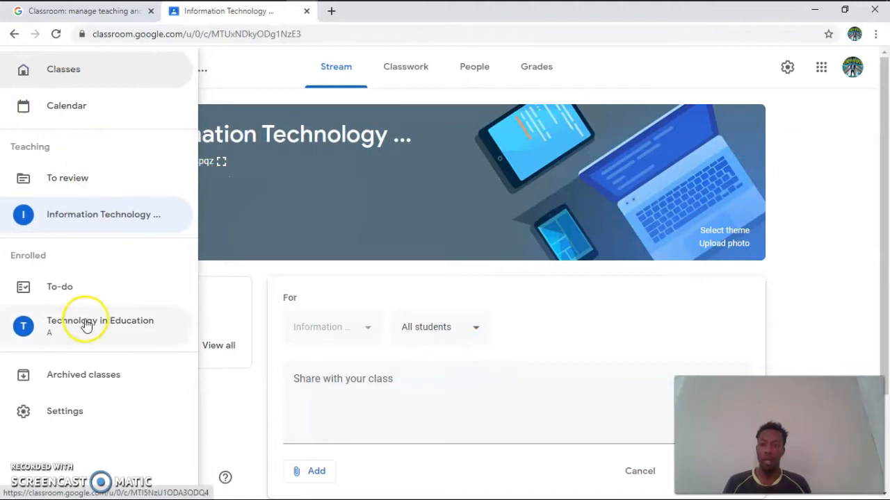
left_click(70, 70)
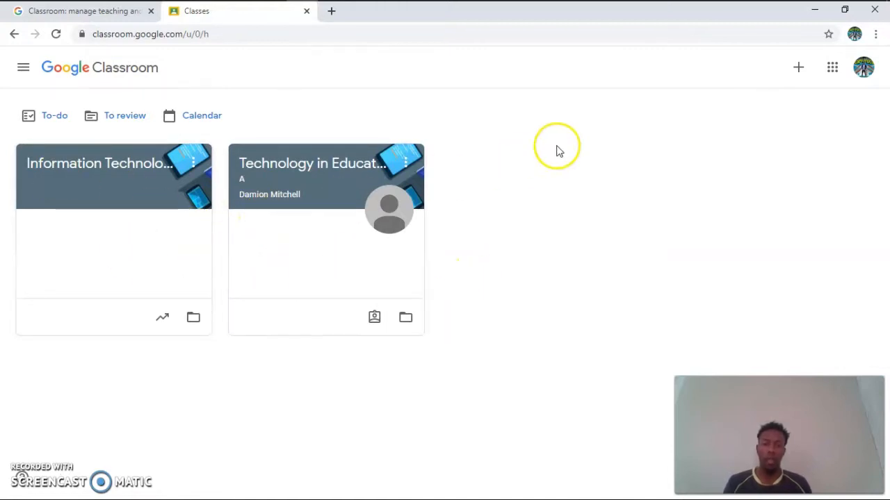
left_click(799, 69)
left_click(768, 94)
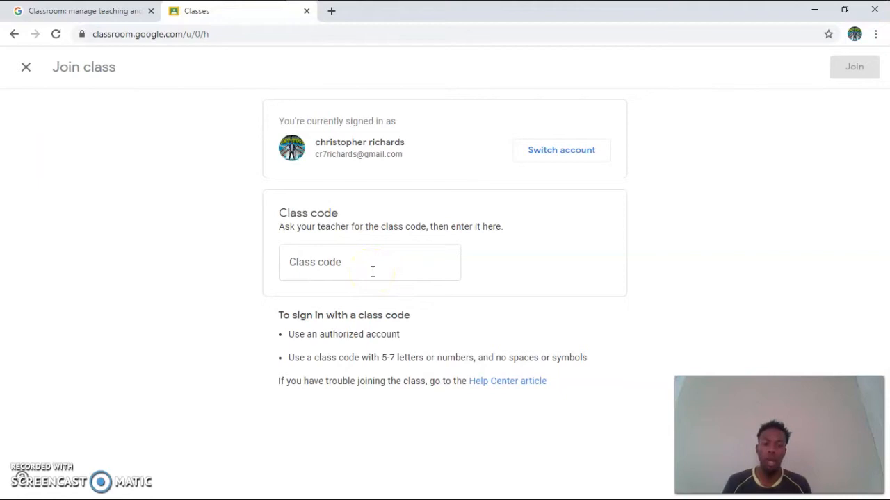
Step: Try to join a class by entering a class code, and clear the code from the field
left_click(372, 271)
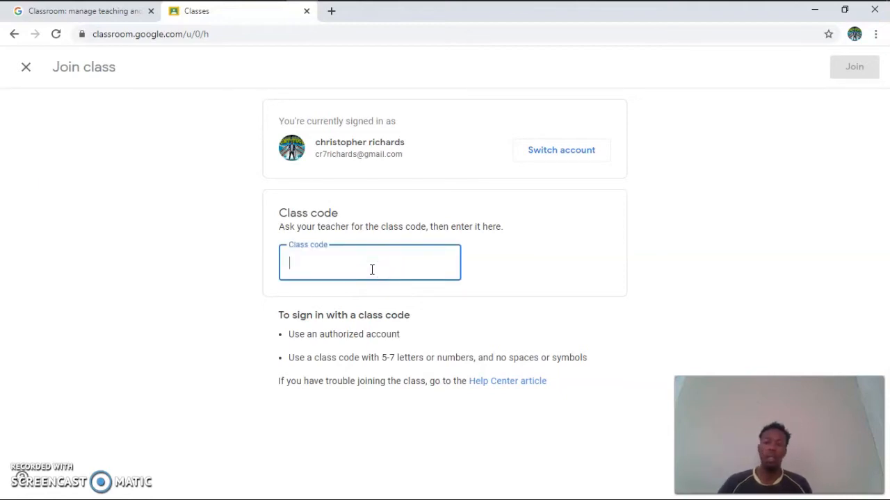
left_click(372, 270)
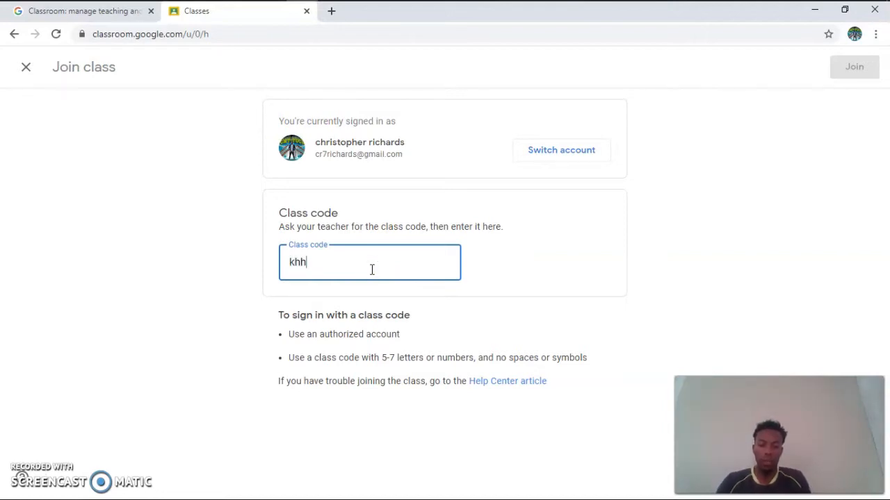
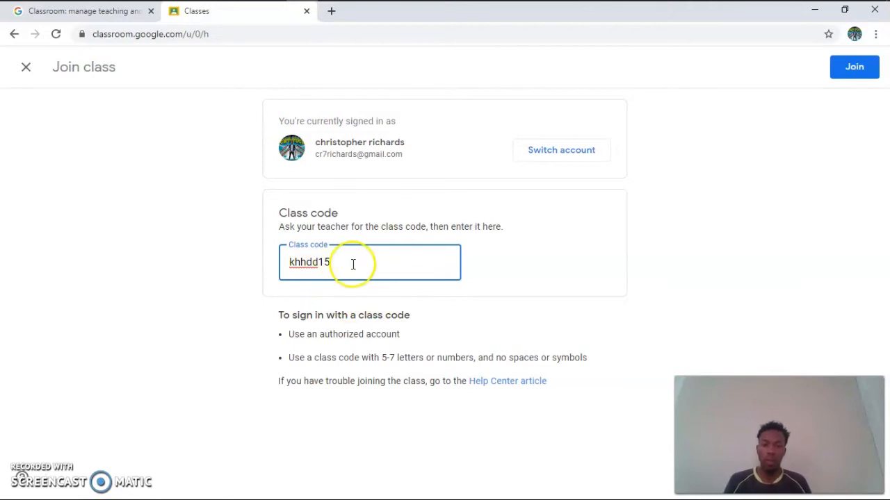
left_click(857, 69)
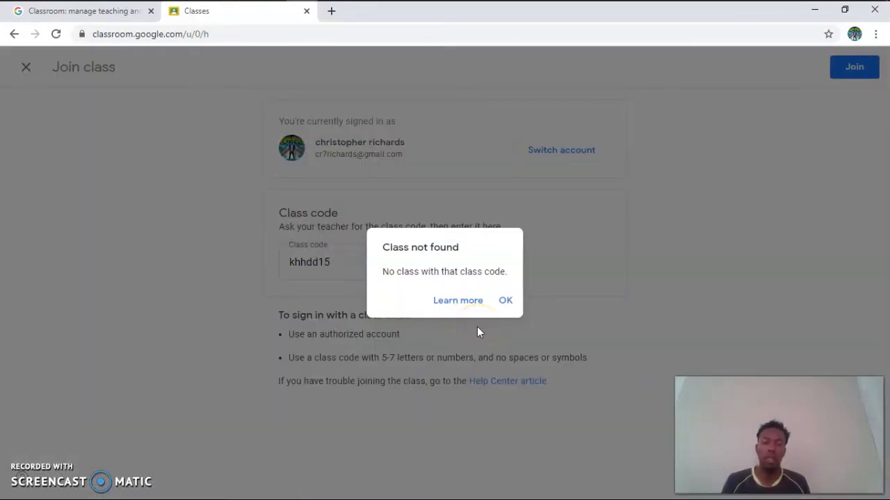
left_click(506, 300)
double_click(348, 262)
key("BackSpace")
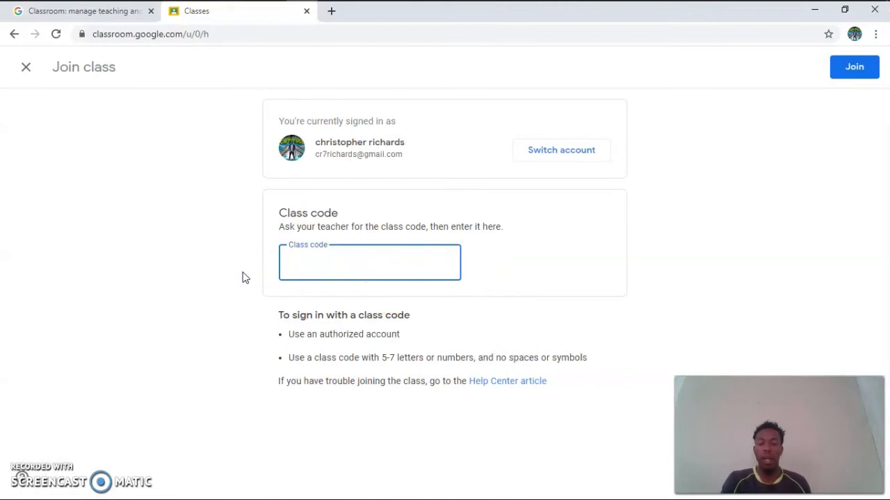